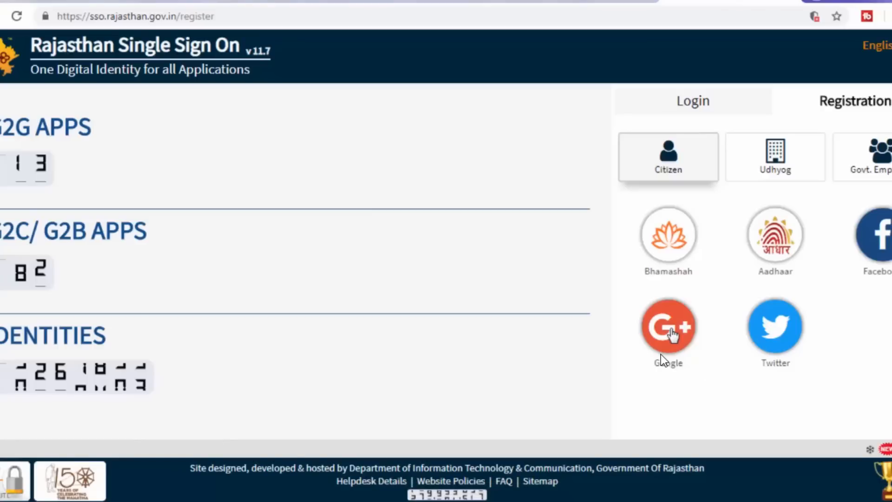
Step: Choose Google as the citizen registration method on the Rajasthan Single Sign On registration page
{"action": "left_click", "coordinate": [672, 331]}
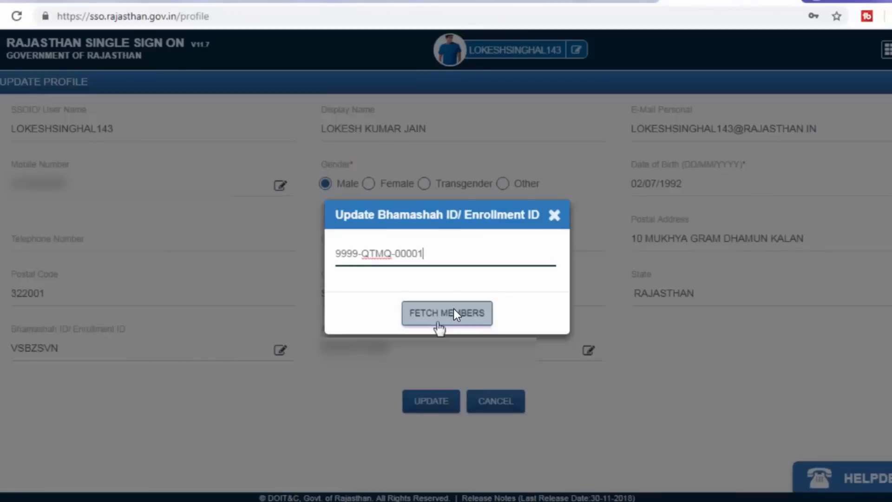
{"action": "key", "text": "Right"}
{"action": "key", "text": "Right"}
{"action": "key", "text": "Right"}
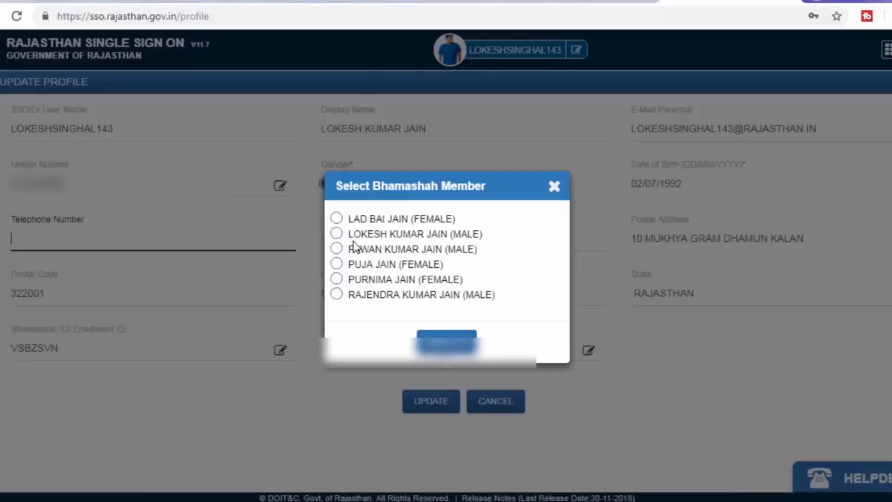
{"action": "key", "text": "Right"}
{"action": "key", "text": "Right"}
{"action": "key", "text": "Right"}
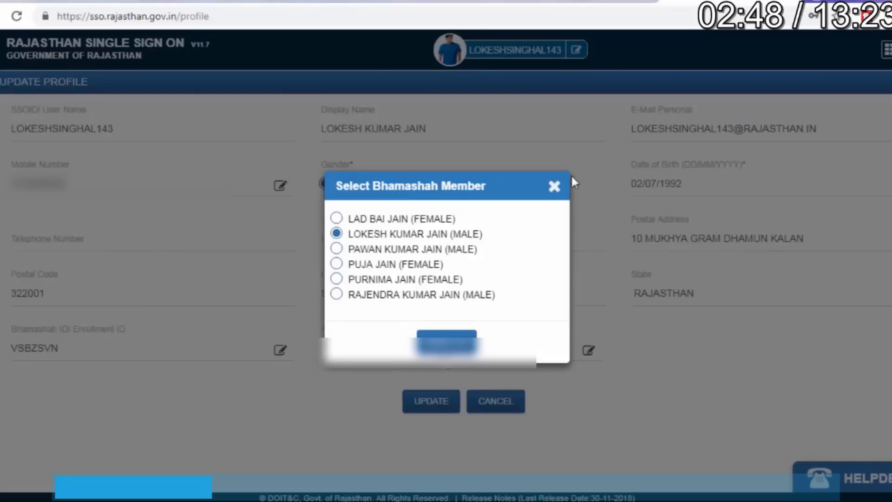
{"action": "key", "text": "Right"}
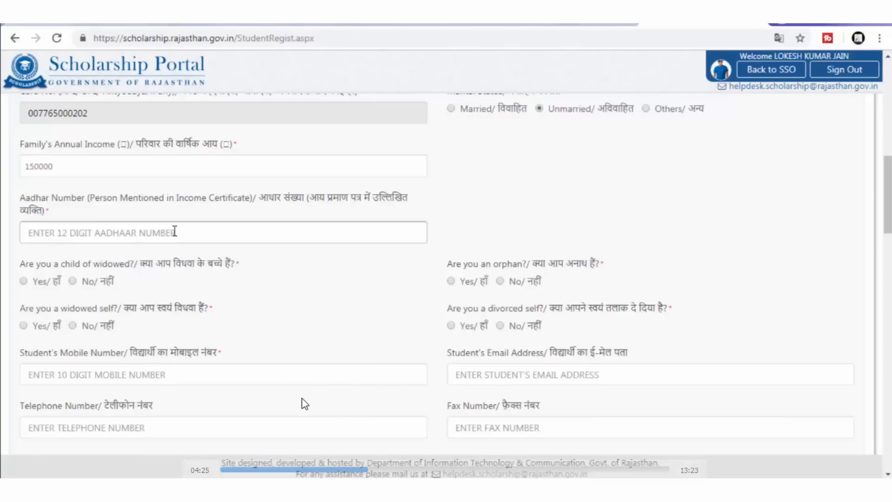
{"action": "key", "text": "shift+Right"}
{"action": "key", "text": "shift+Right"}
{"action": "key", "text": "shift+Right"}
{"action": "key", "text": "shift+Right"}
{"action": "key", "text": "shift+Right"}
{"action": "key", "text": "shift+Right"}
{"action": "key", "text": "shift+Right"}
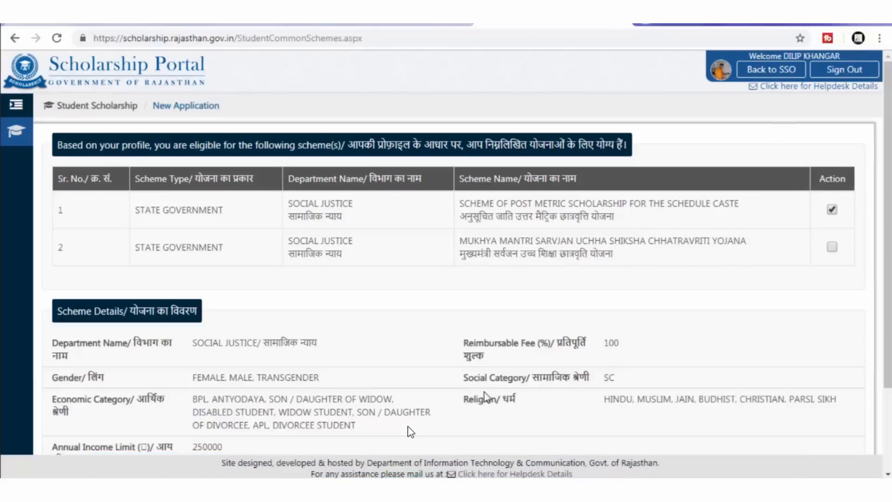
{"action": "key", "text": "Right"}
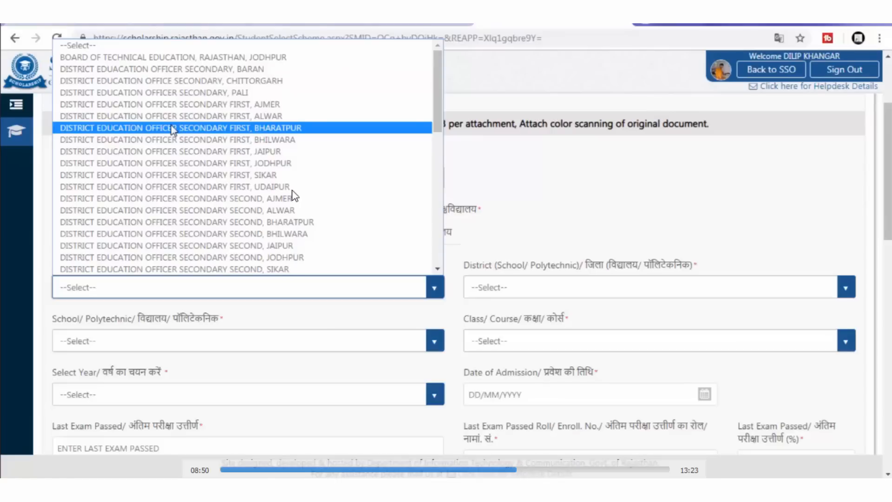
Step: Set the directorate to Board of Technical Education, Rajasthan, Jodhpur and the year of study to 2
{"action": "left_click", "coordinate": [172, 56]}
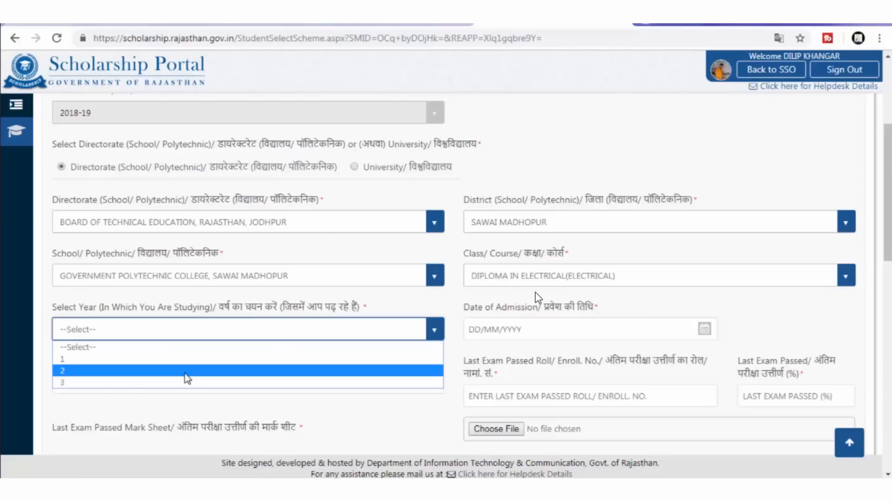
{"action": "left_click", "coordinate": [185, 373]}
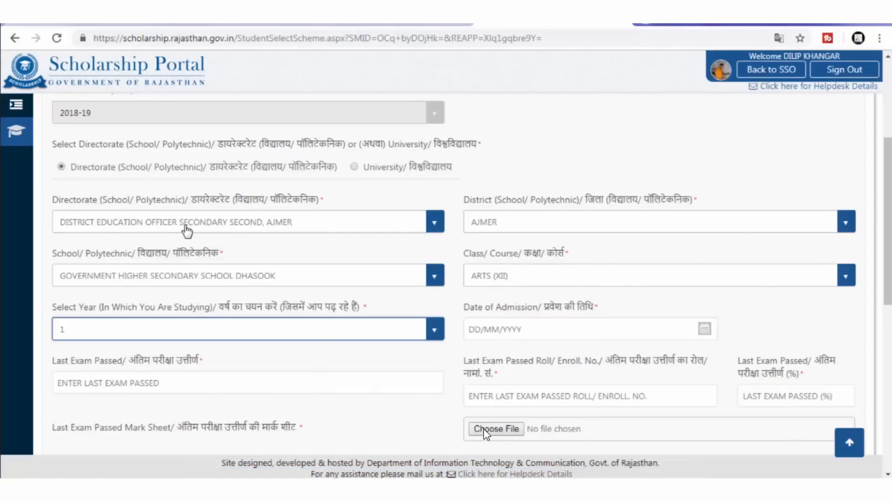
Step: Switch the institution type of the scholarship application from Directorate (School/Polytechnic) to University
{"action": "left_click", "coordinate": [398, 168]}
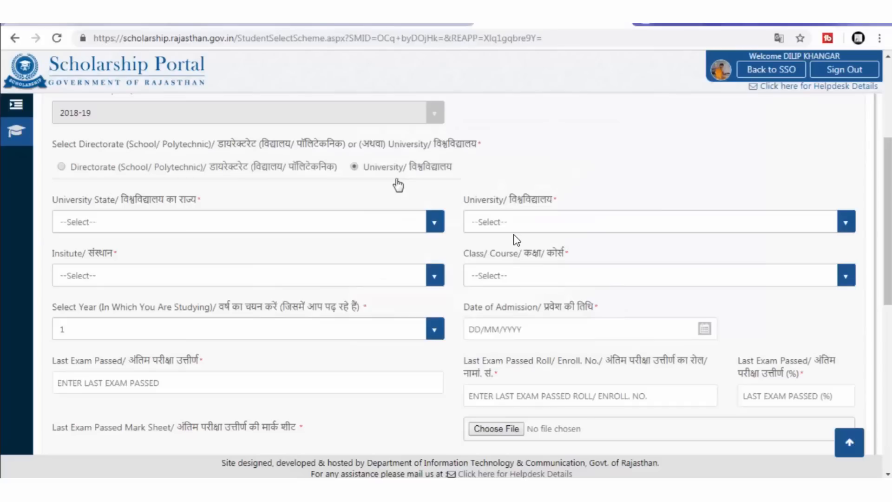
{"action": "key", "text": "shift+Right"}
{"action": "key", "text": "shift+Right"}
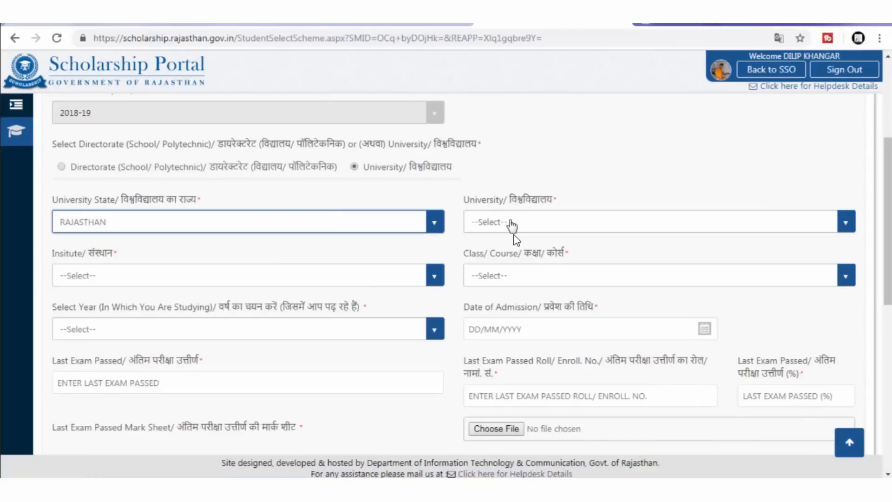
{"action": "key", "text": "shift+Right"}
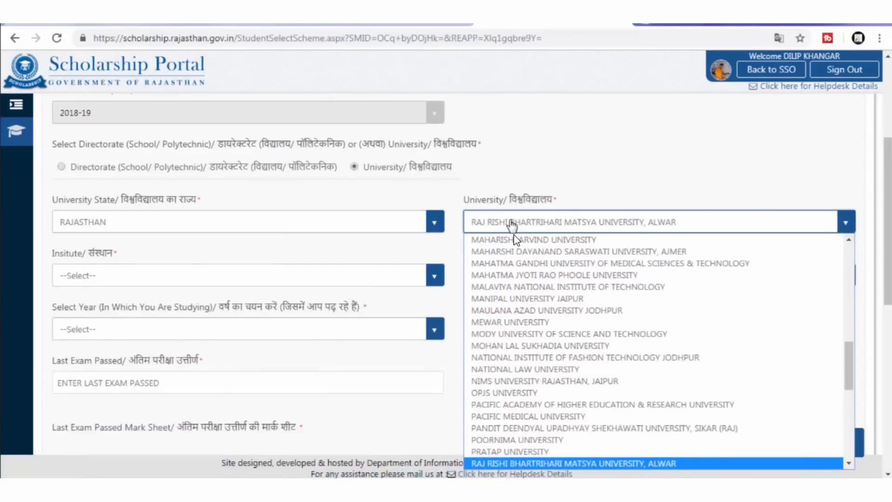
{"action": "key", "text": "shift+Right"}
{"action": "key", "text": "shift+Right"}
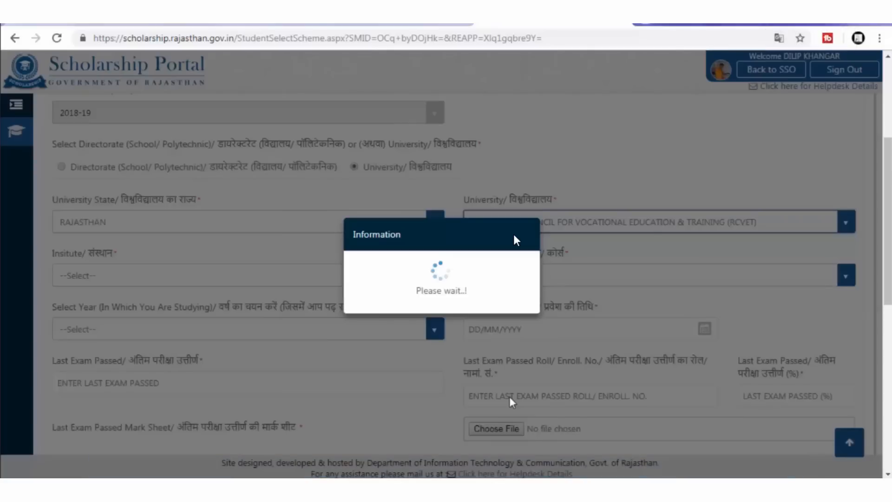
{"action": "key", "text": "shift+Right"}
{"action": "key", "text": "shift+Right"}
{"action": "key", "text": "shift+Right"}
{"action": "key", "text": "shift+Right"}
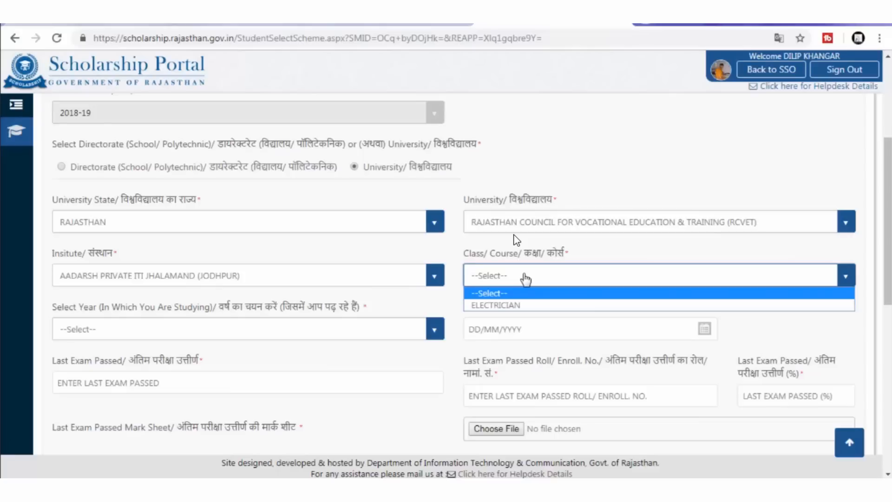
Step: Set the course to Electrician and the semester being studied to 2 in the scholarship application
{"action": "left_click", "coordinate": [518, 305]}
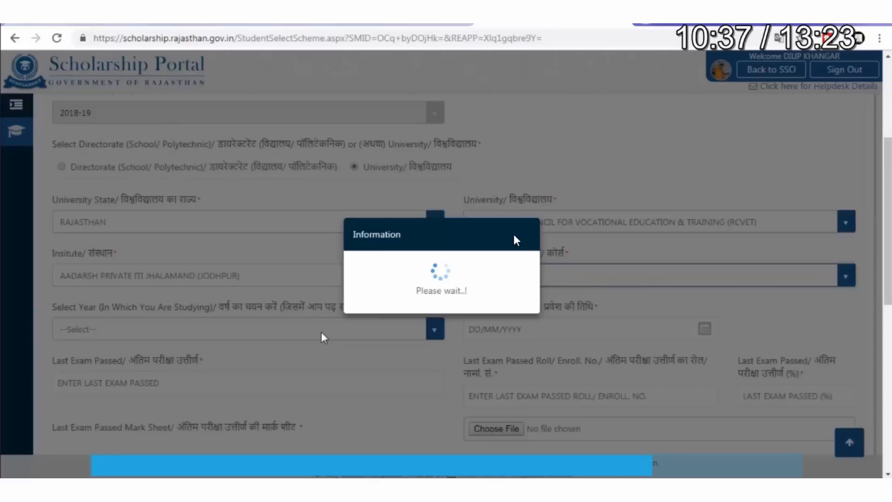
{"action": "left_click", "coordinate": [322, 332]}
{"action": "left_click", "coordinate": [316, 371]}
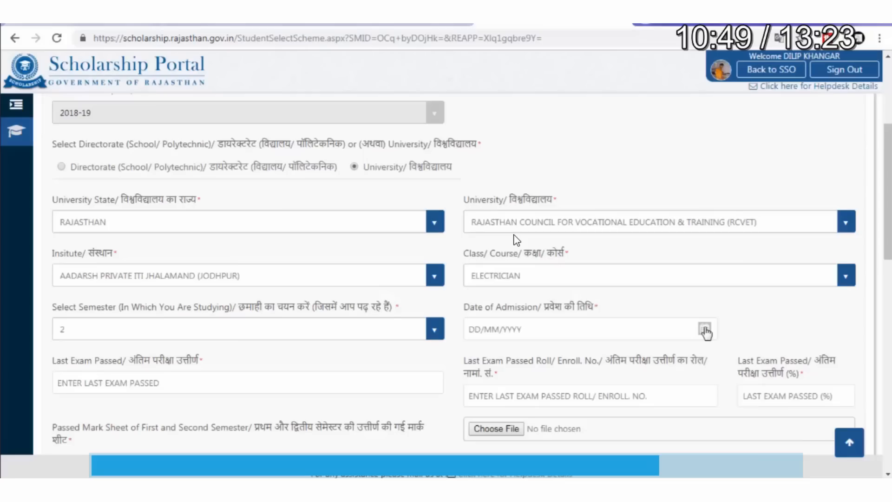
Step: Enter 13/12/2018 as the date of admission and change the university to University of Kota, Kota
{"action": "left_click", "coordinate": [640, 331]}
{"action": "type", "text": "13/12/2018"}
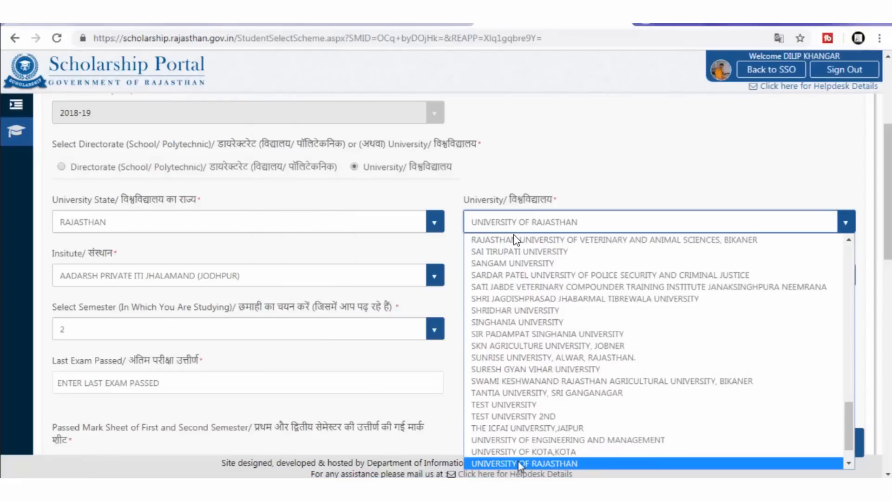
{"action": "left_click", "coordinate": [517, 461]}
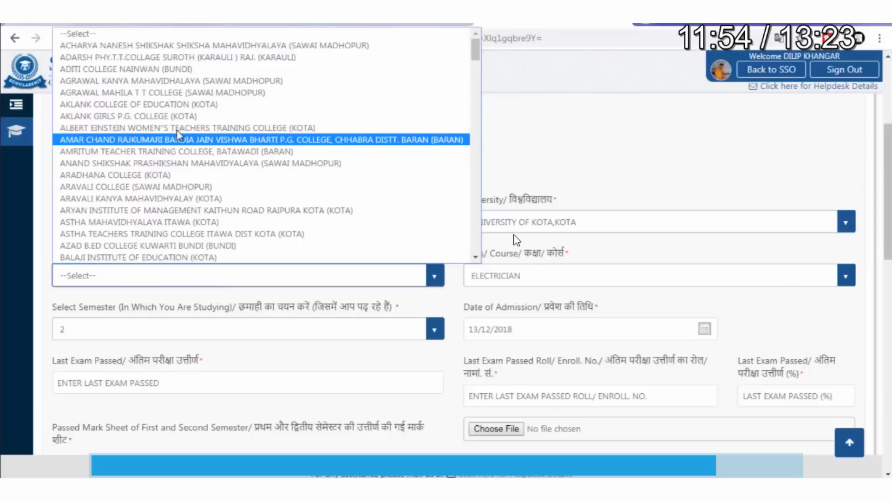